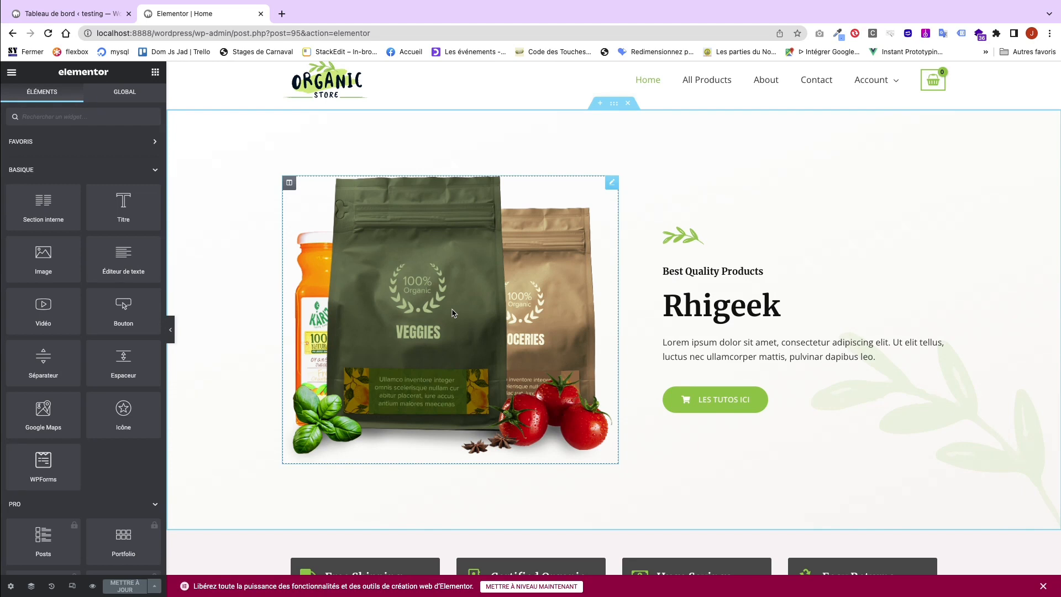
# Open the entrance animation choices in the advanced motion effects settings of the hero product image.
pyautogui.click(452, 313)
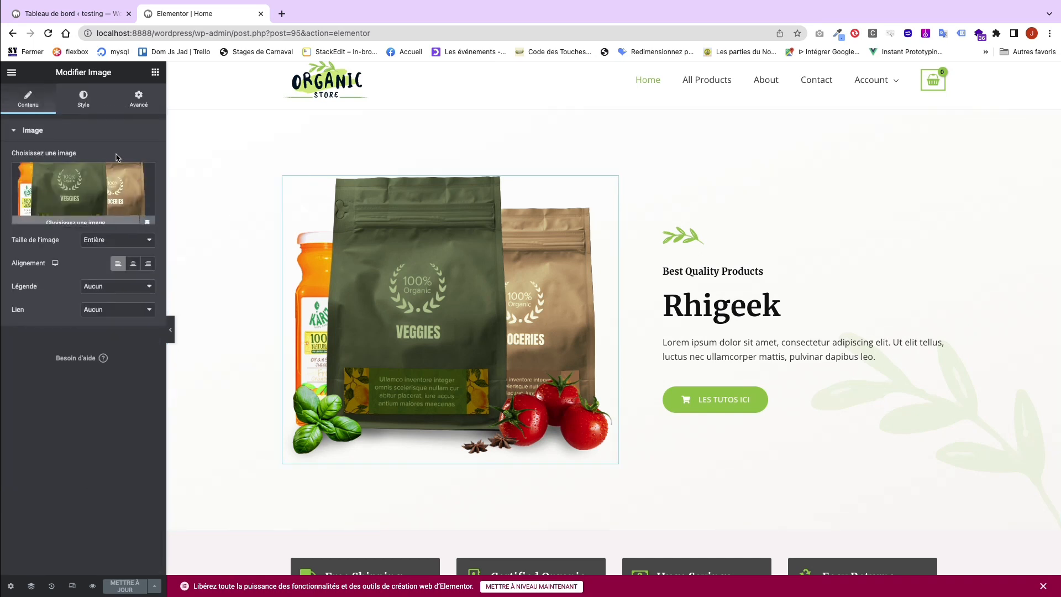
pyautogui.click(138, 102)
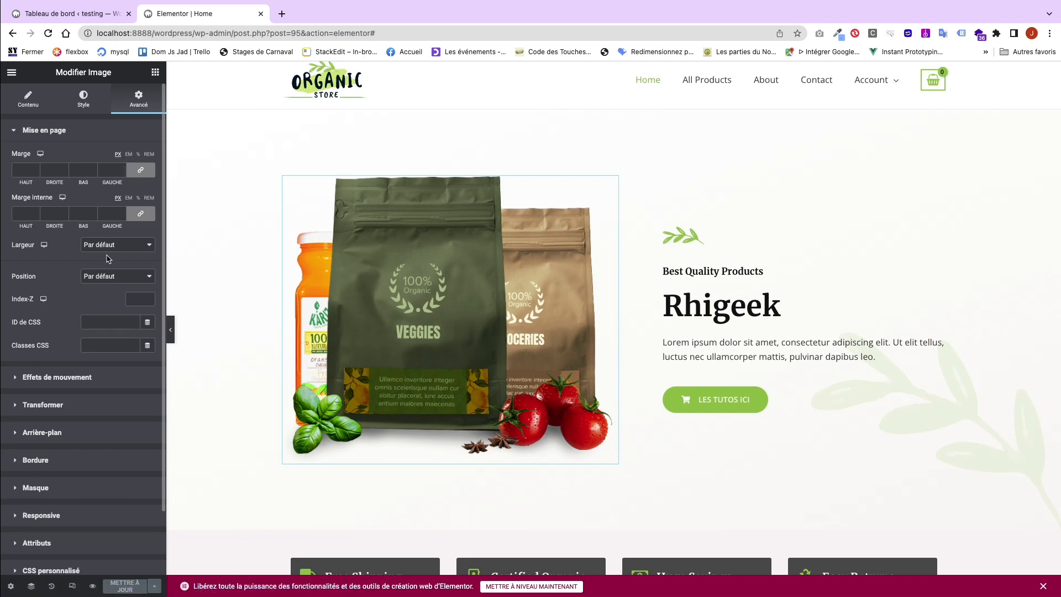
pyautogui.click(79, 379)
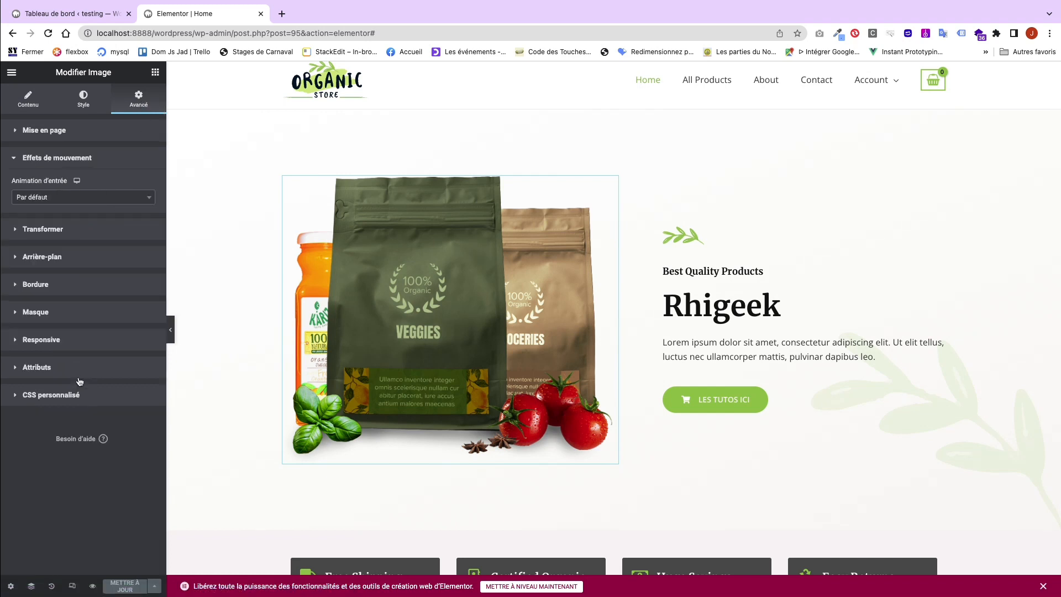
pyautogui.click(107, 196)
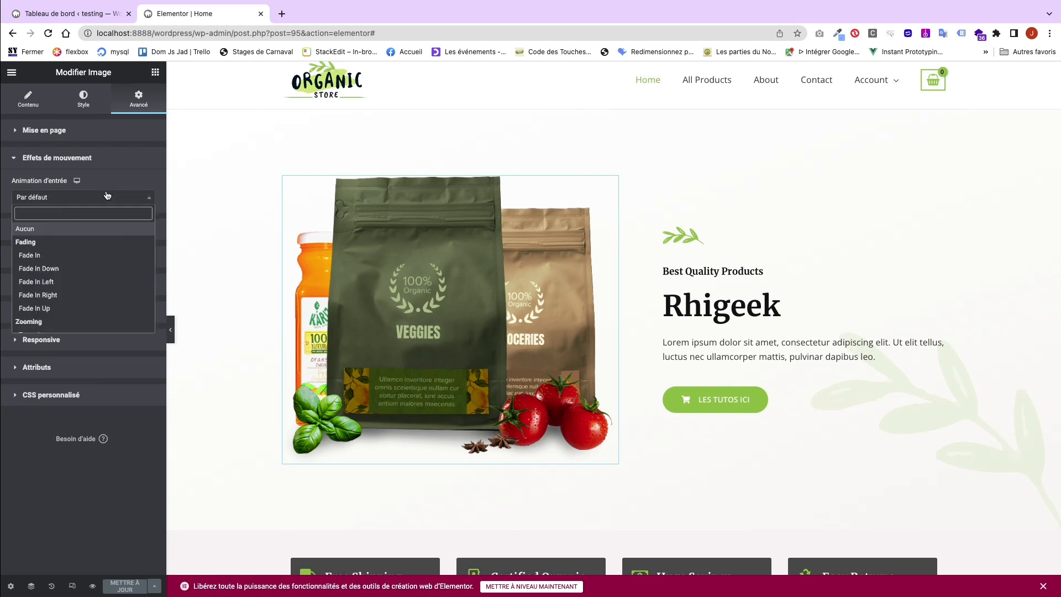
# From the WordPress dashboard, open the live site in a new browser tab and view its home page.
pyautogui.click(65, 15)
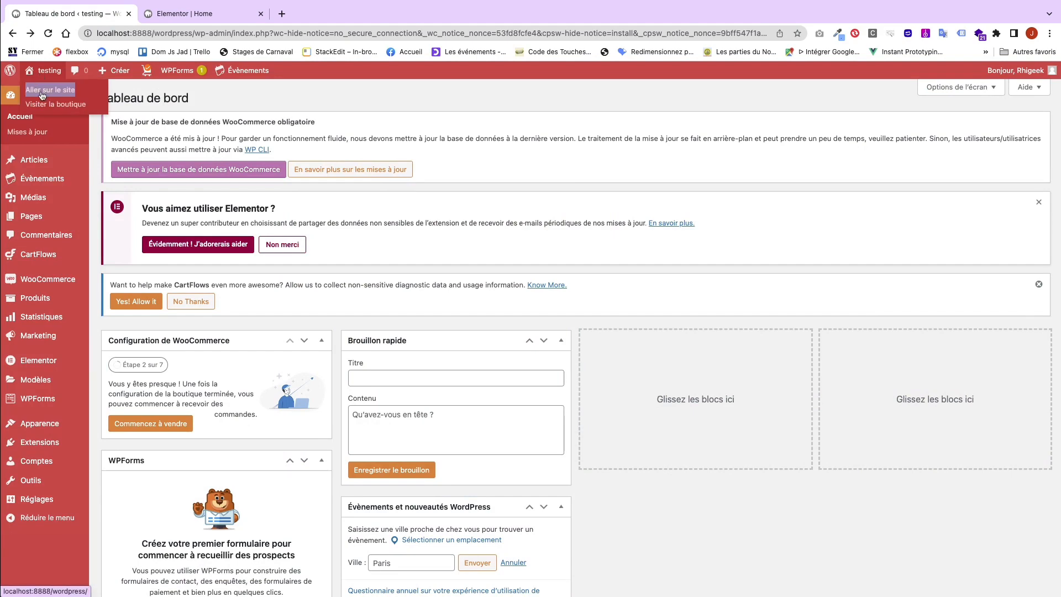
pyautogui.rightClick(41, 89)
pyautogui.click(66, 95)
pyautogui.click(313, 15)
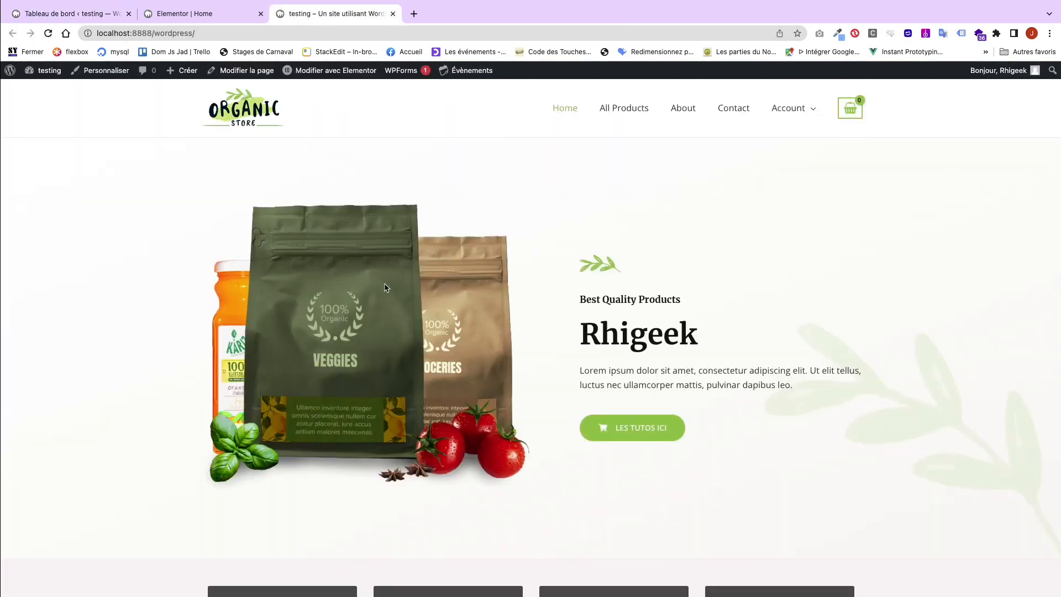
# Give the hero product image a Fade In Right entrance animation with its duration set to Lent, and update the page.
pyautogui.click(210, 19)
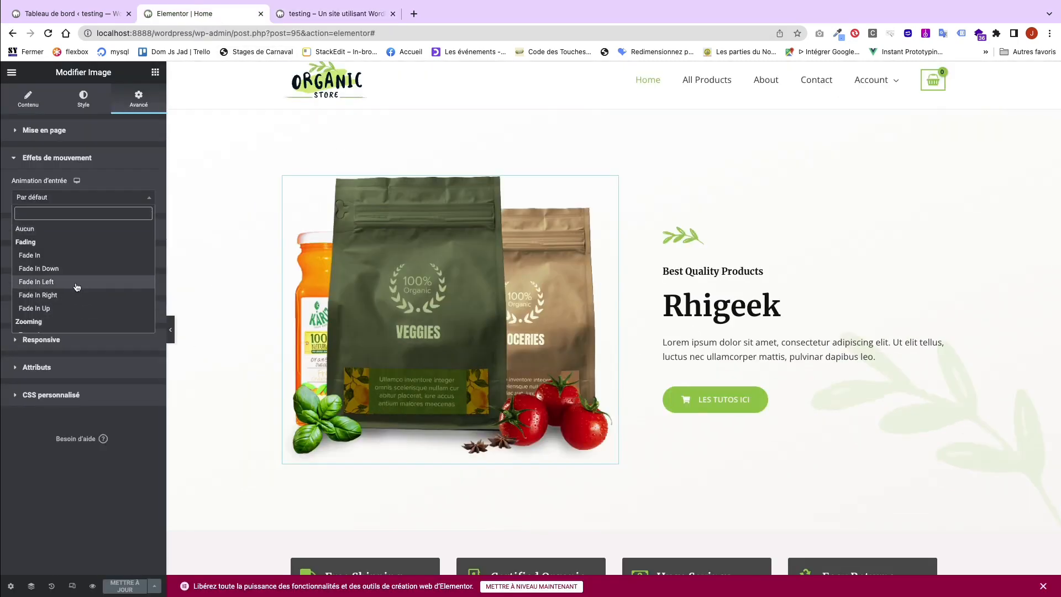
pyautogui.scroll(-2, 76, 286)
pyautogui.scroll(3, 77, 287)
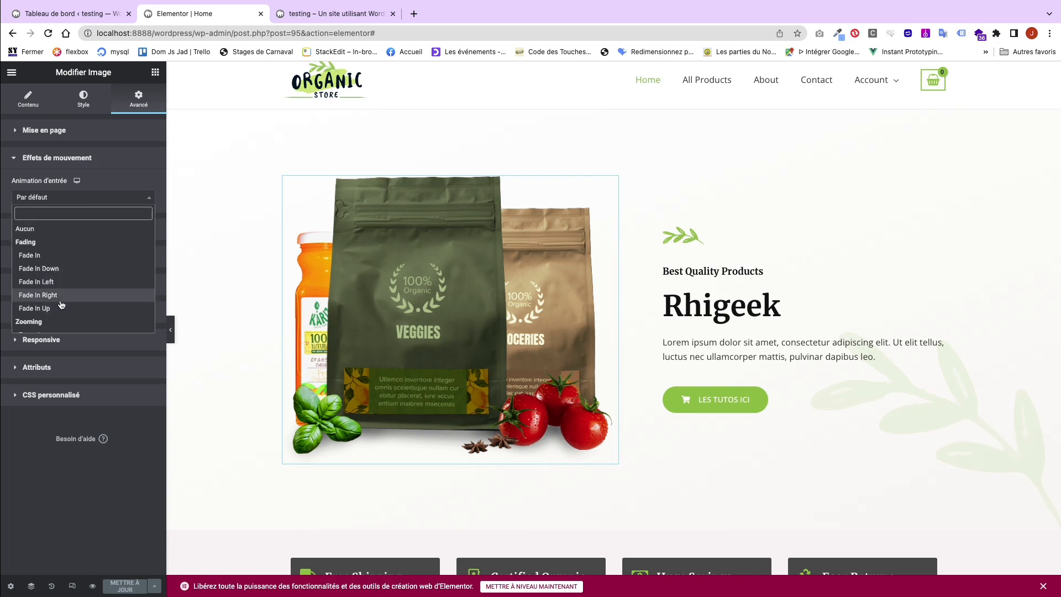
pyautogui.click(38, 295)
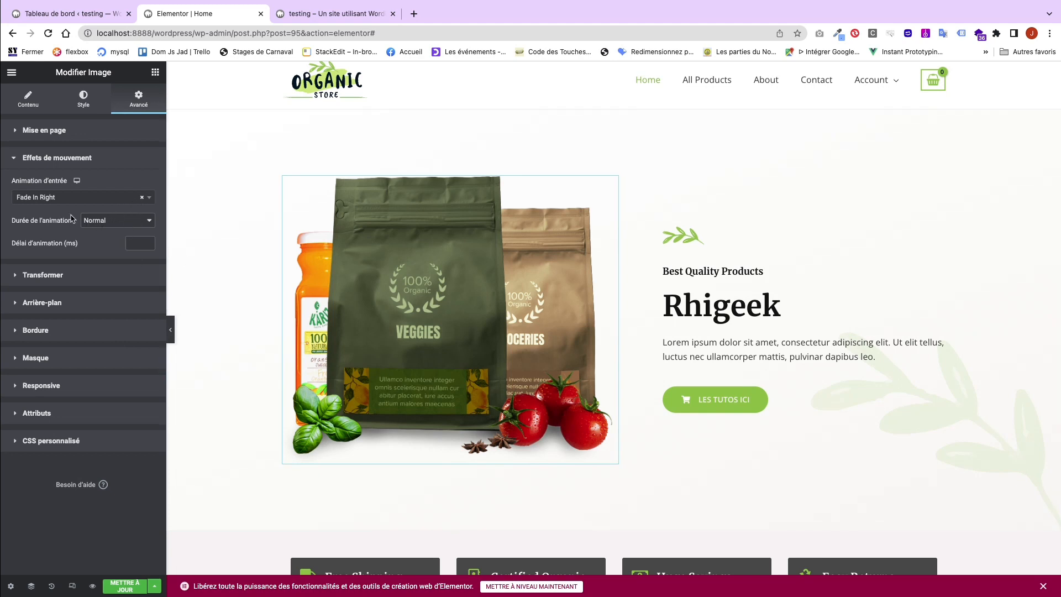
pyautogui.click(105, 221)
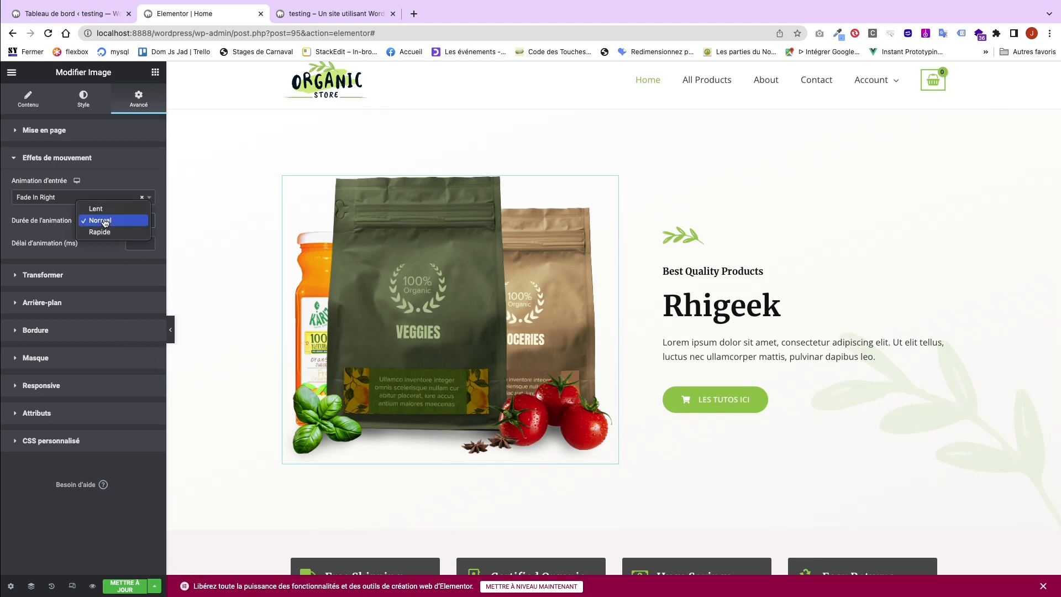
pyautogui.click(110, 207)
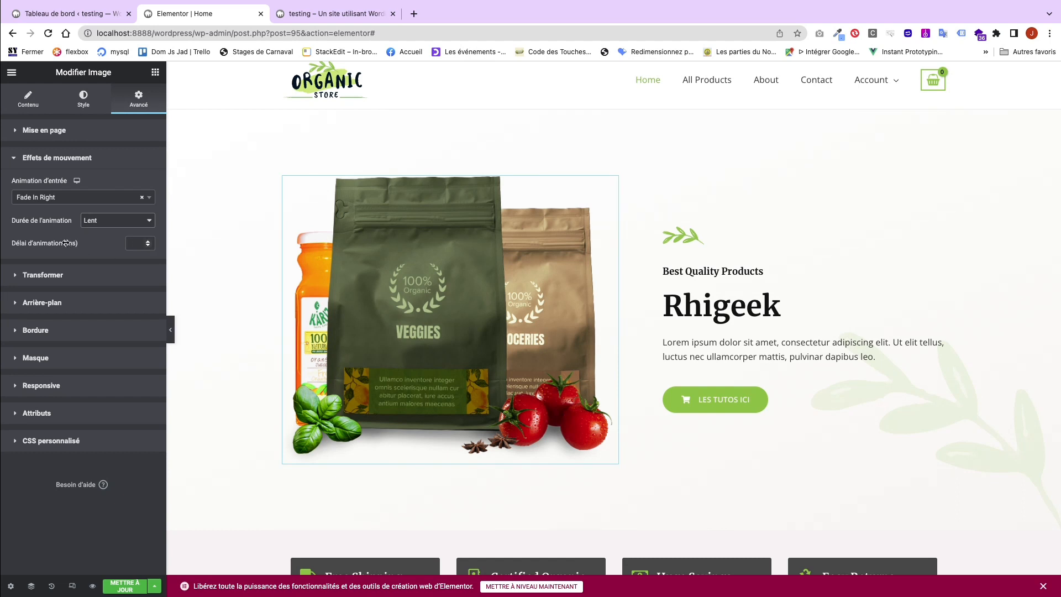
pyautogui.click(123, 588)
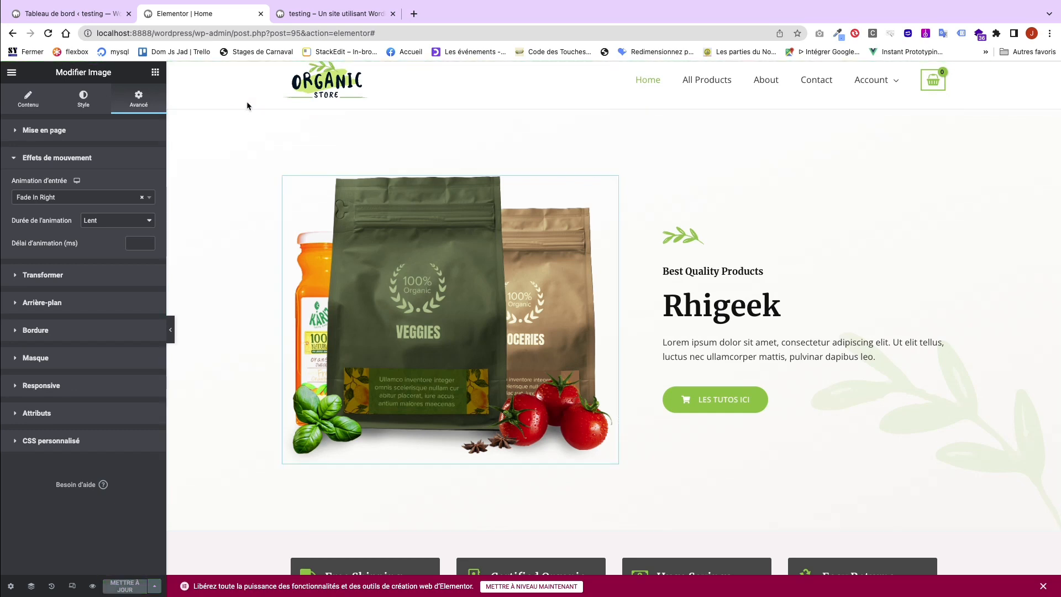
# Reload the live home page to check the product image's entrance animation, and return to the Elementor editor.
pyautogui.click(308, 15)
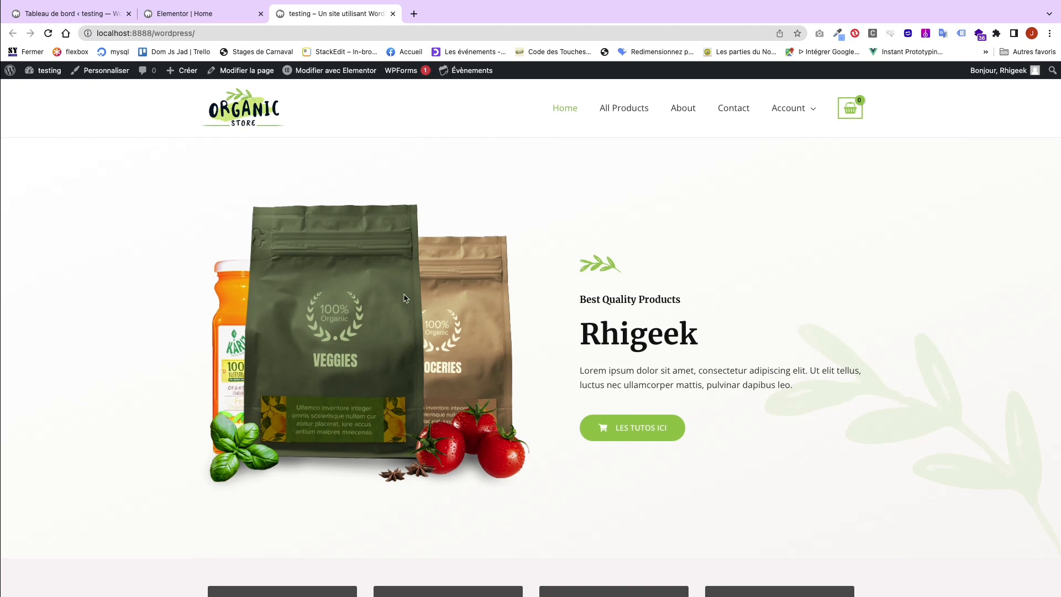
pyautogui.click(49, 33)
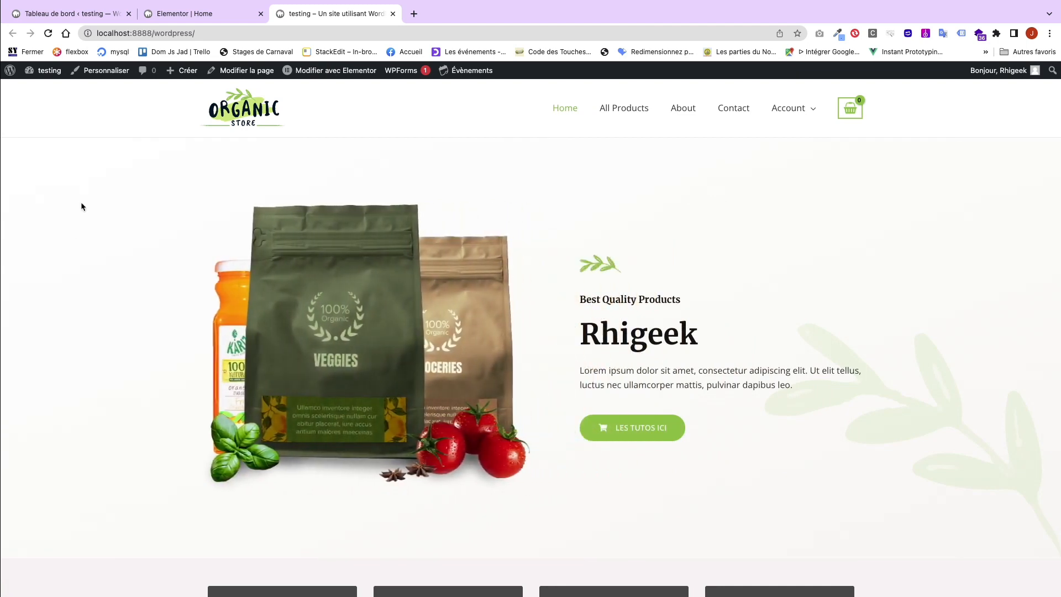
pyautogui.click(189, 15)
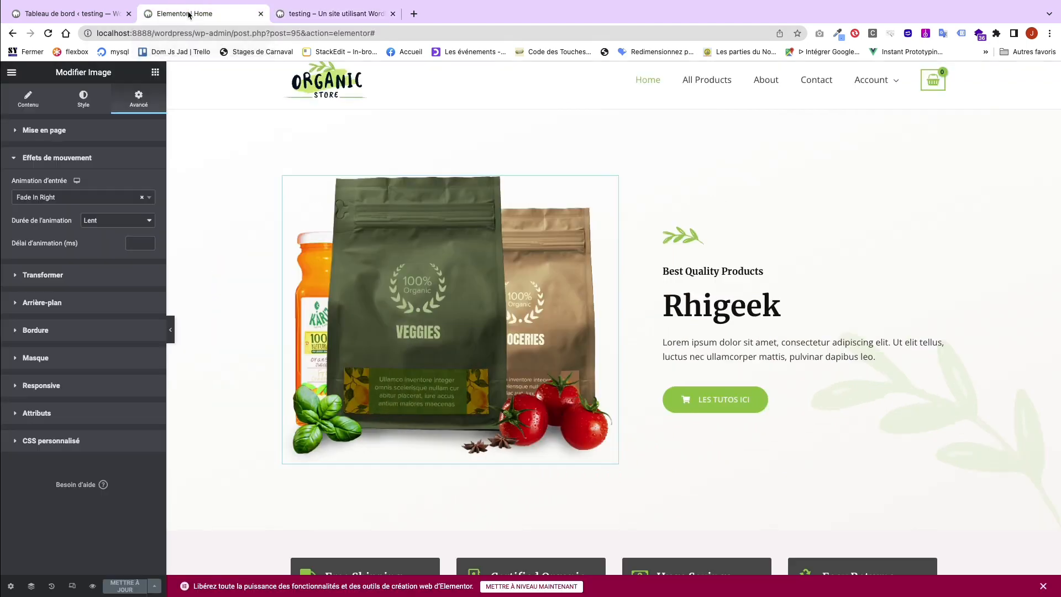
# Rotate the hero product image by 22 degrees with the Transform settings and update the page.
pyautogui.click(75, 276)
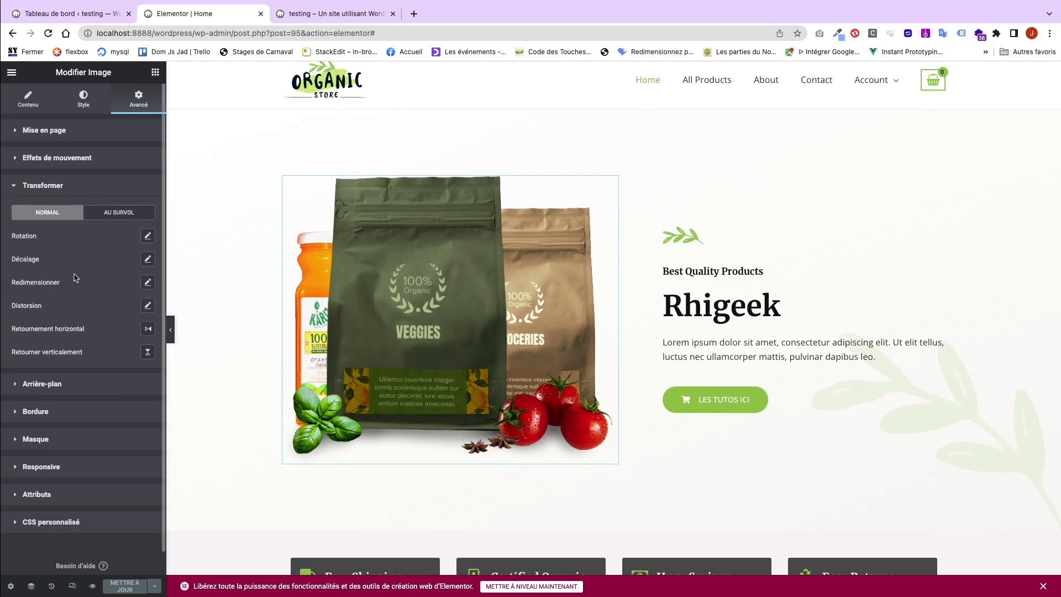
pyautogui.click(149, 236)
pyautogui.moveTo(65, 281); pyautogui.dragTo(67, 285)
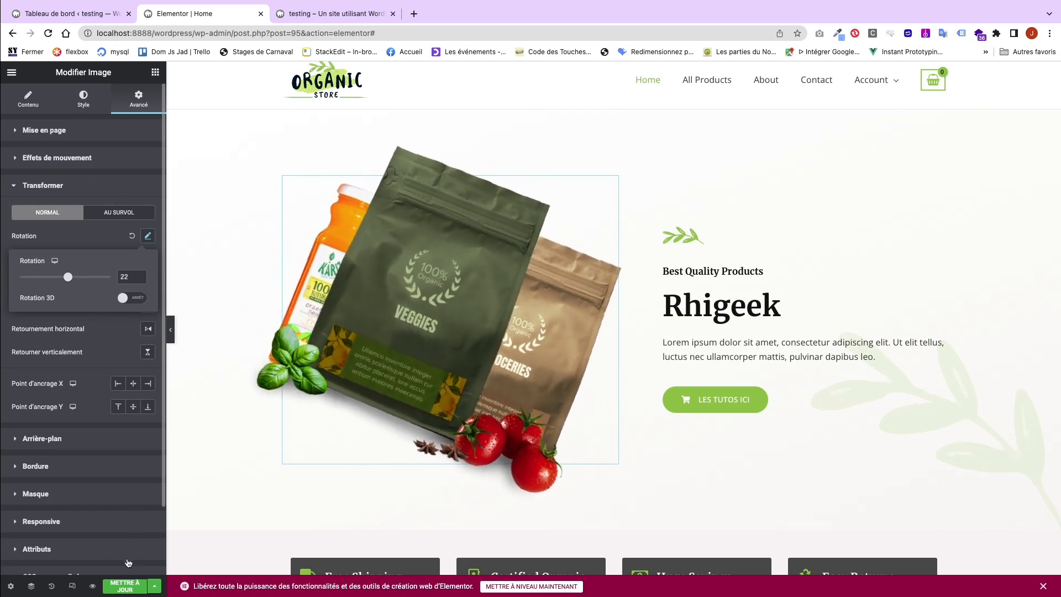
pyautogui.click(122, 587)
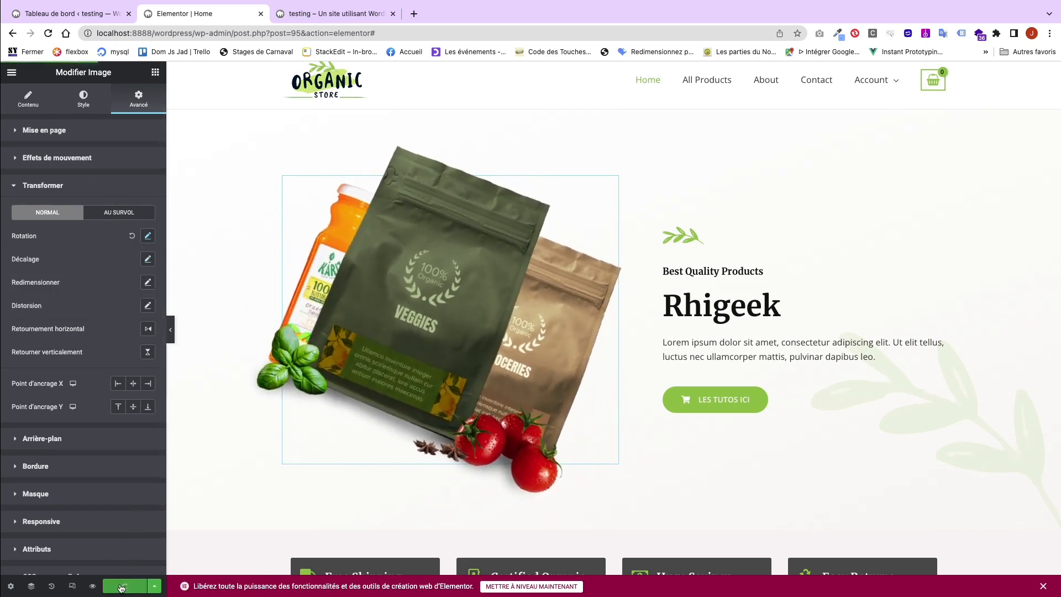
# Reload the live home page to check the rotated product image, compare it with the editor, and return to Elementor.
pyautogui.click(305, 18)
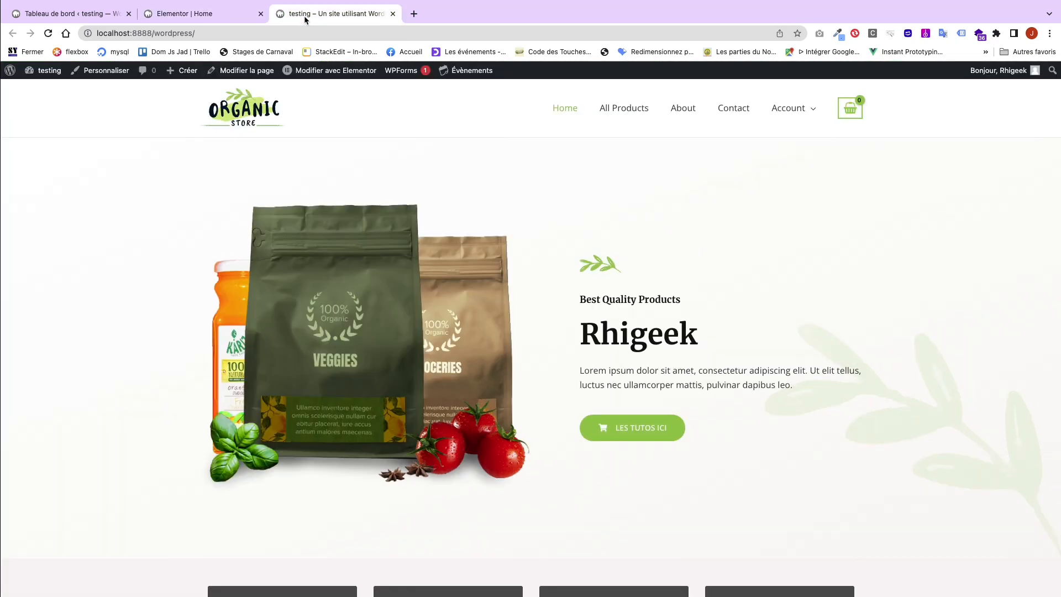
pyautogui.click(49, 34)
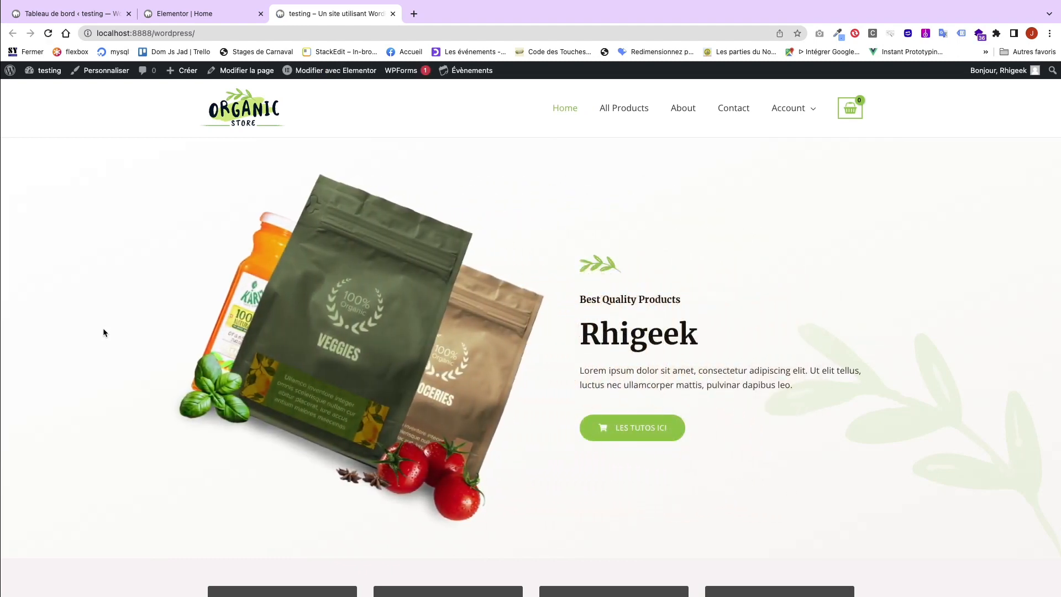
pyautogui.click(173, 15)
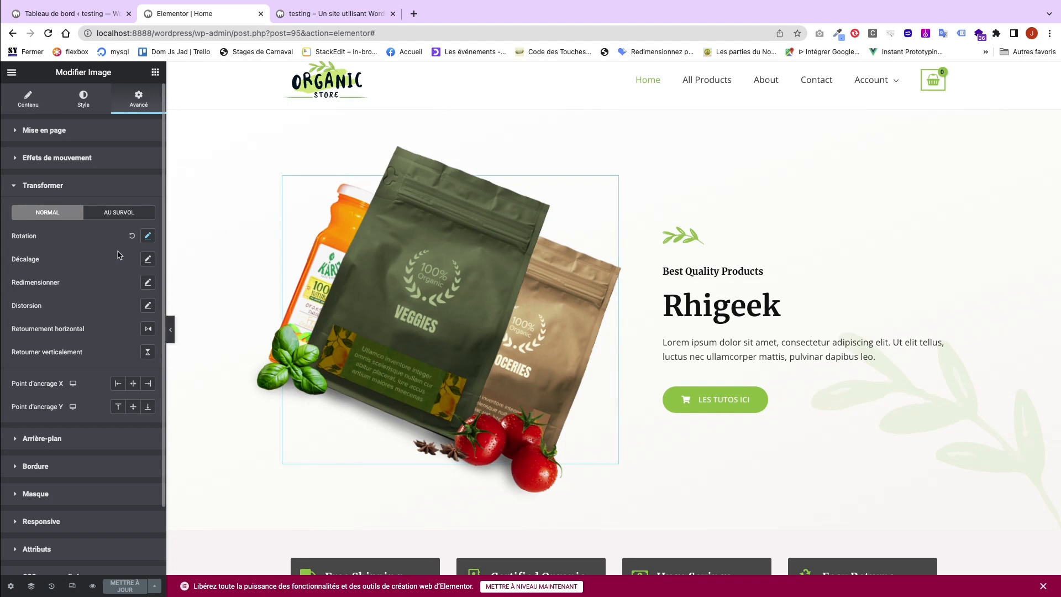
pyautogui.click(326, 14)
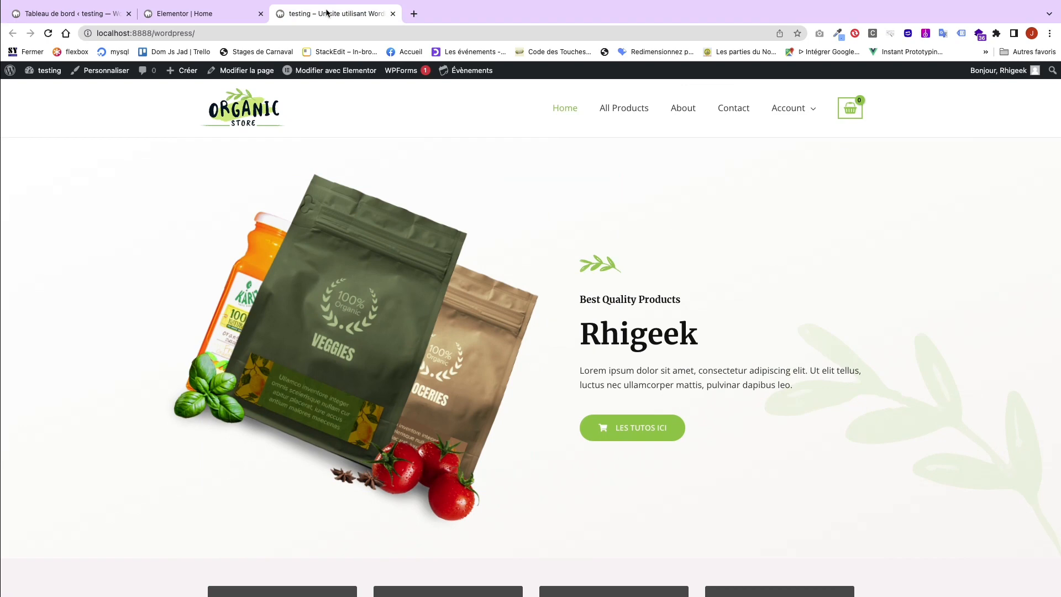
pyautogui.click(213, 14)
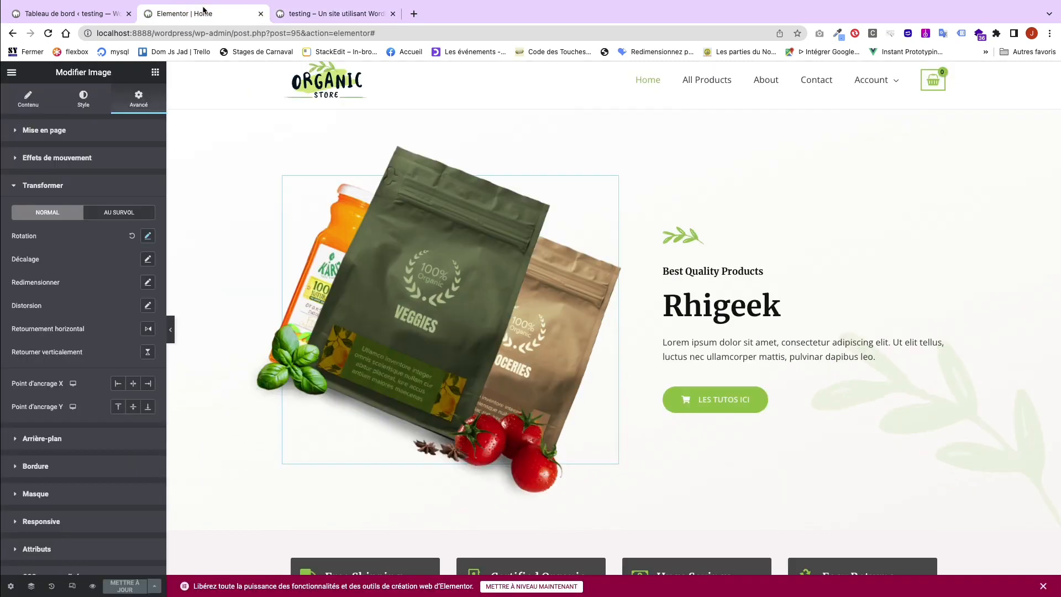
# Set the entrance animation of the hero title's image box to Bounce In Right.
pyautogui.click(701, 314)
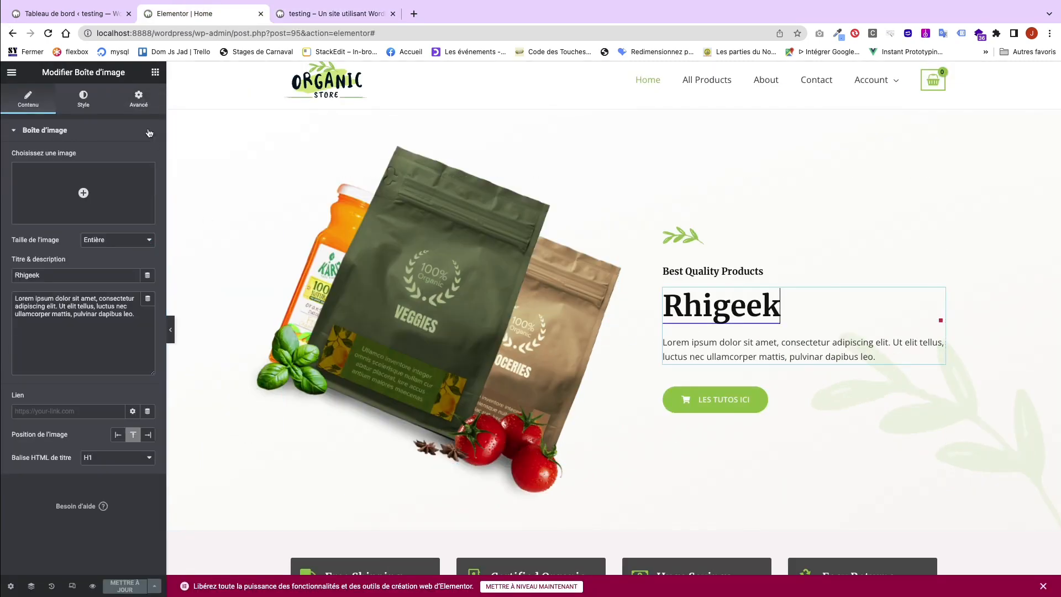
pyautogui.click(138, 105)
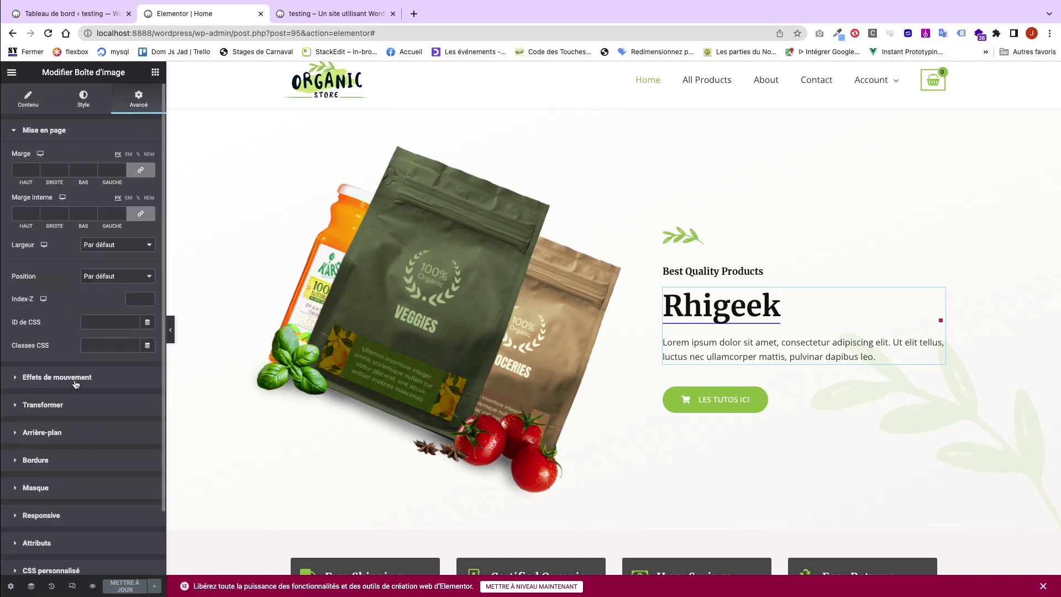
pyautogui.click(76, 381)
pyautogui.click(81, 197)
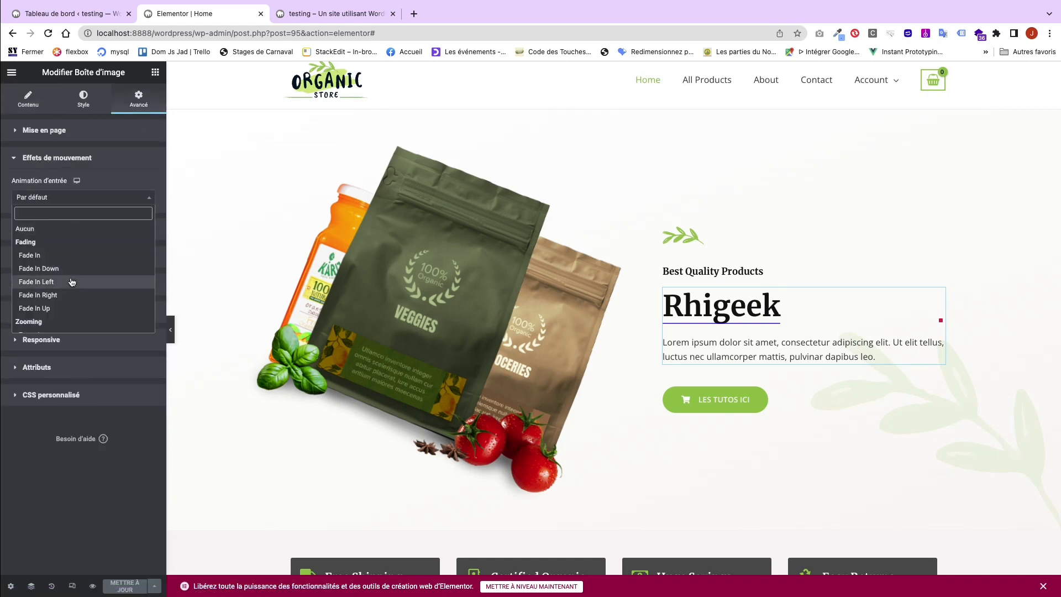
pyautogui.scroll(-5, 69, 293)
pyautogui.click(59, 266)
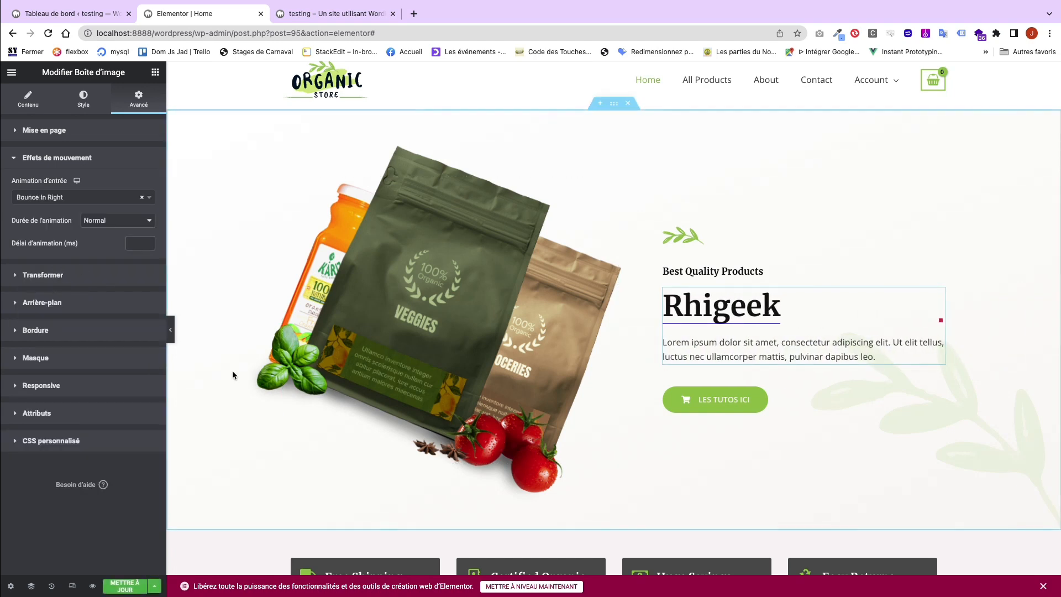
# Set the entrance animation of the hero title's image box to Jello and update the page.
pyautogui.click(127, 199)
pyautogui.scroll(-8, 87, 310)
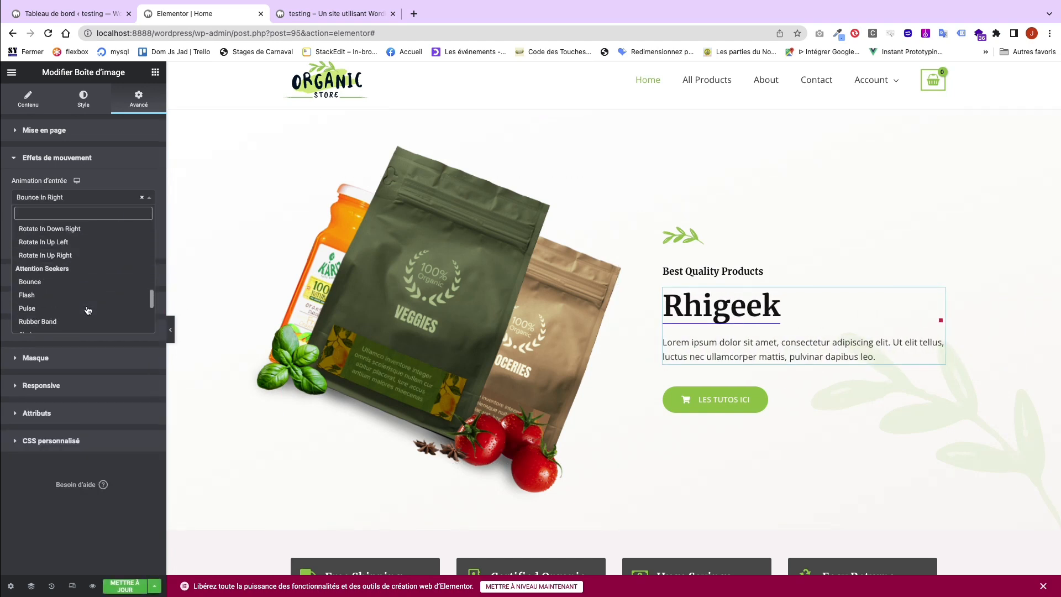
pyautogui.click(62, 292)
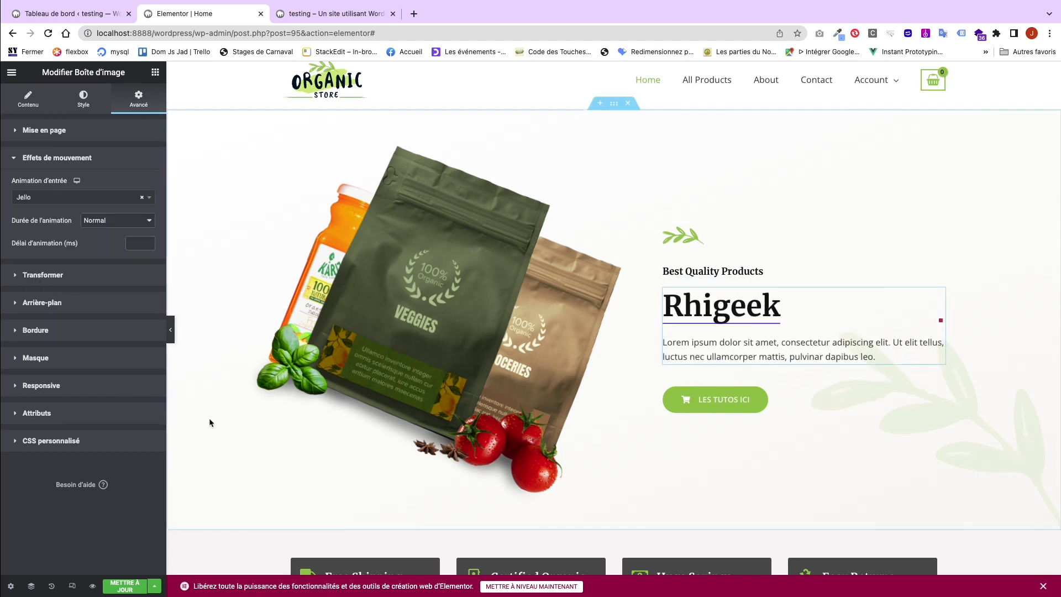
pyautogui.click(126, 587)
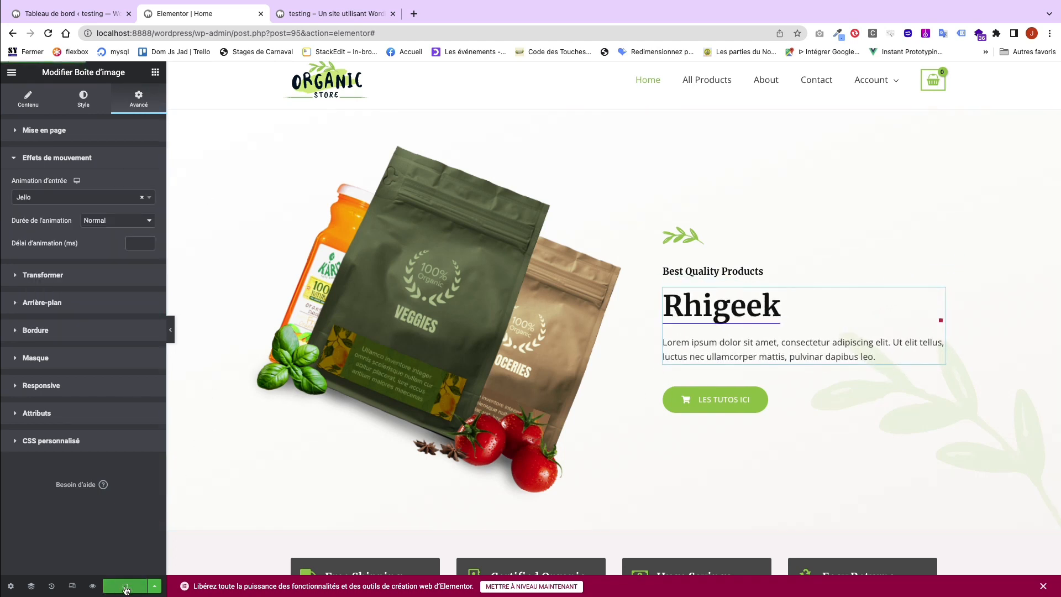
# Reload the live home page to check the hero title's animation, and return to the Elementor editor.
pyautogui.click(327, 15)
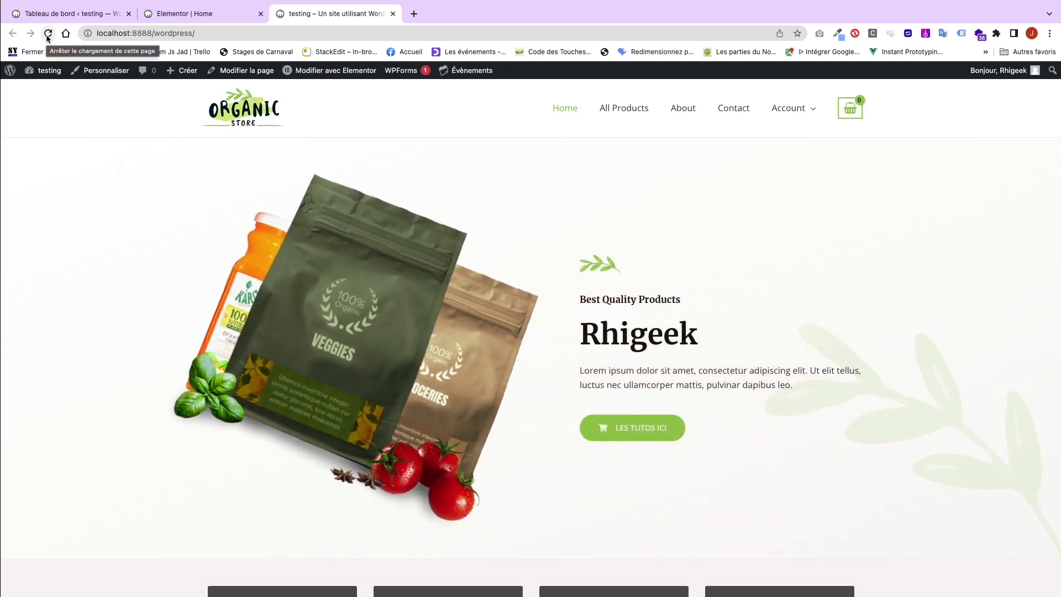
pyautogui.click(185, 14)
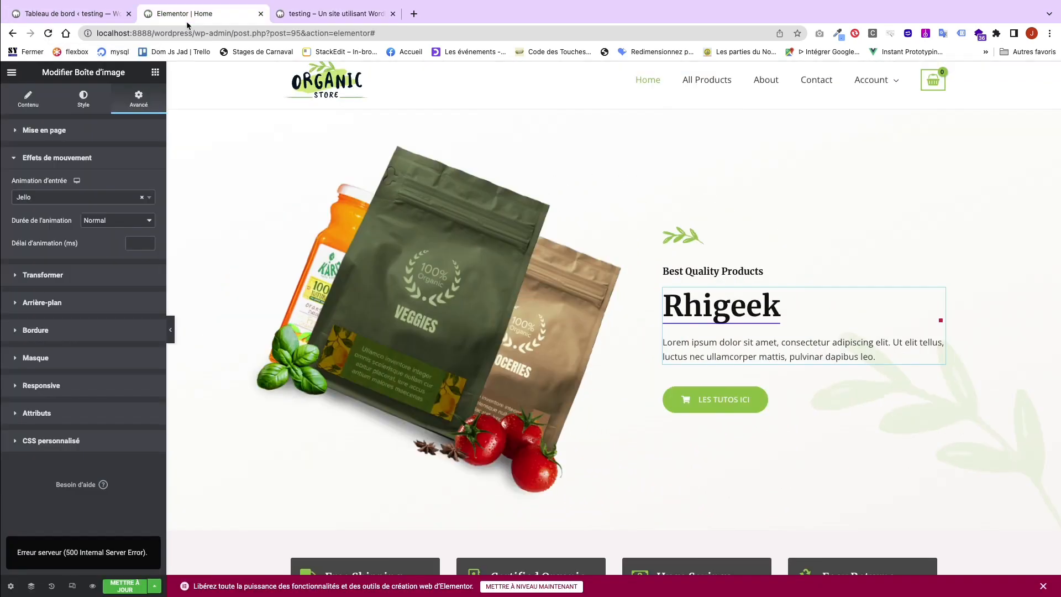
# Look over the Transform options of the title's image box and reopen its motion effects settings.
pyautogui.click(46, 276)
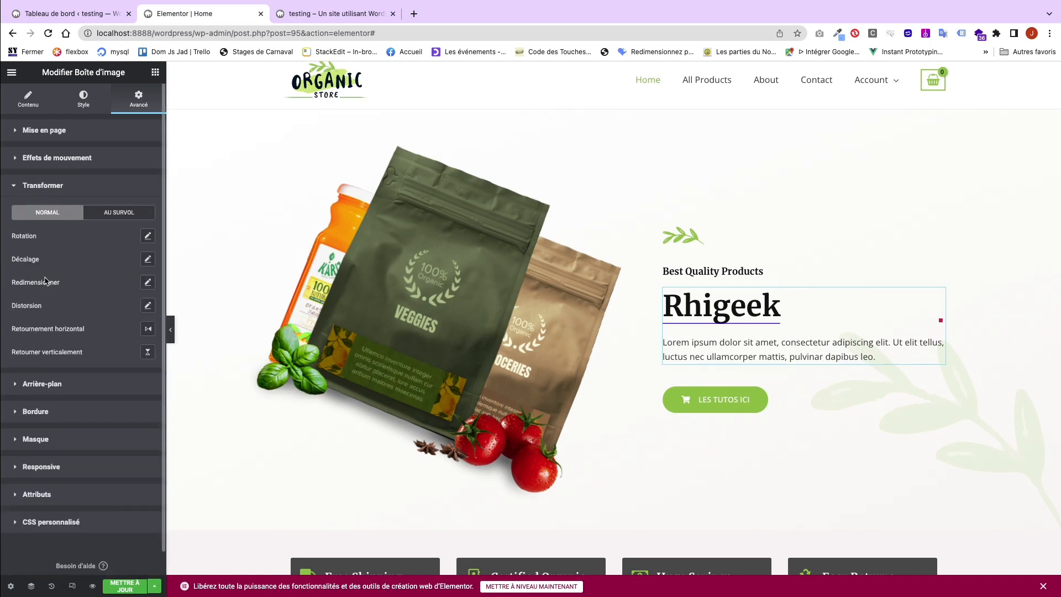
pyautogui.click(41, 188)
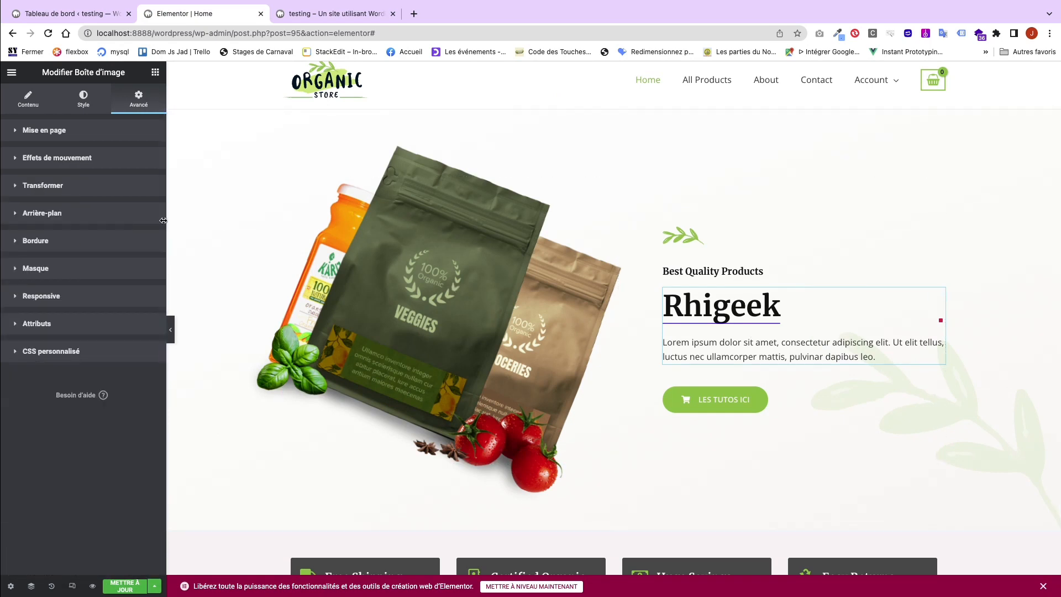
pyautogui.click(52, 159)
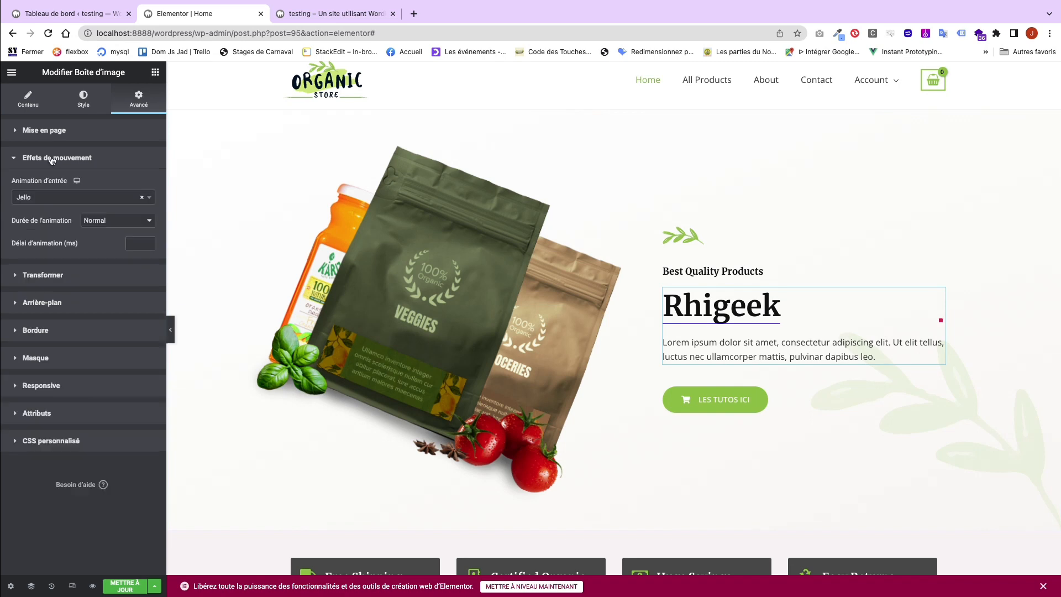
# Try the Rapide animation duration on the hero title's image box, and set it back to Normal.
pyautogui.click(124, 220)
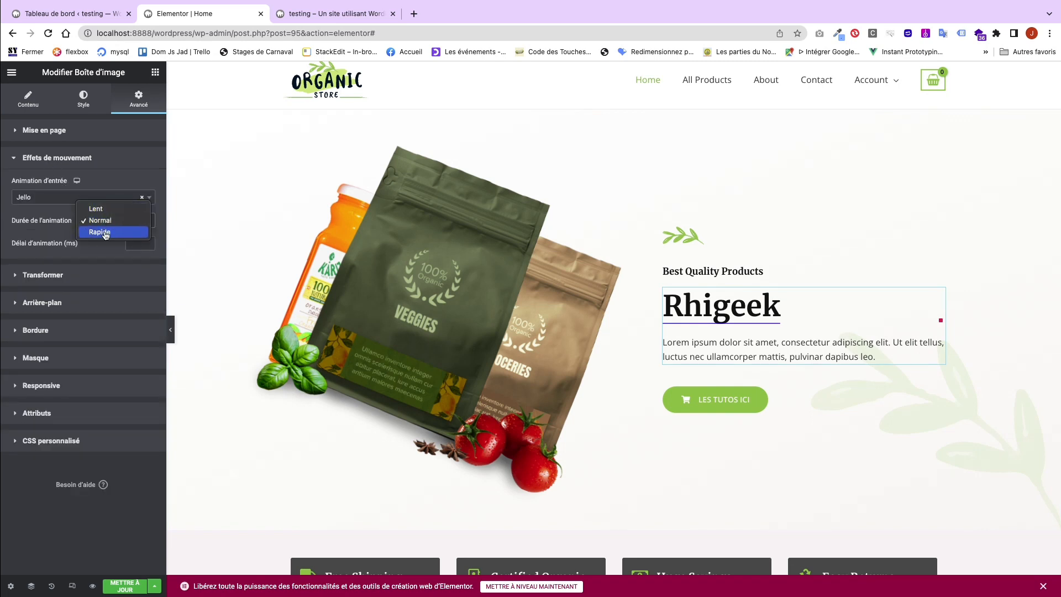
pyautogui.click(103, 232)
pyautogui.click(108, 221)
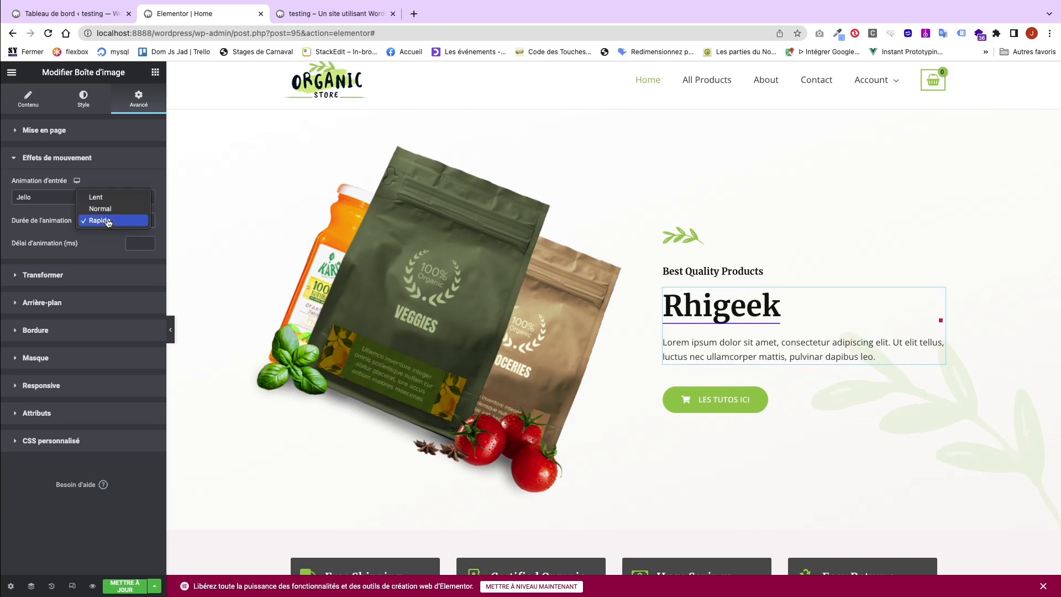
pyautogui.click(105, 210)
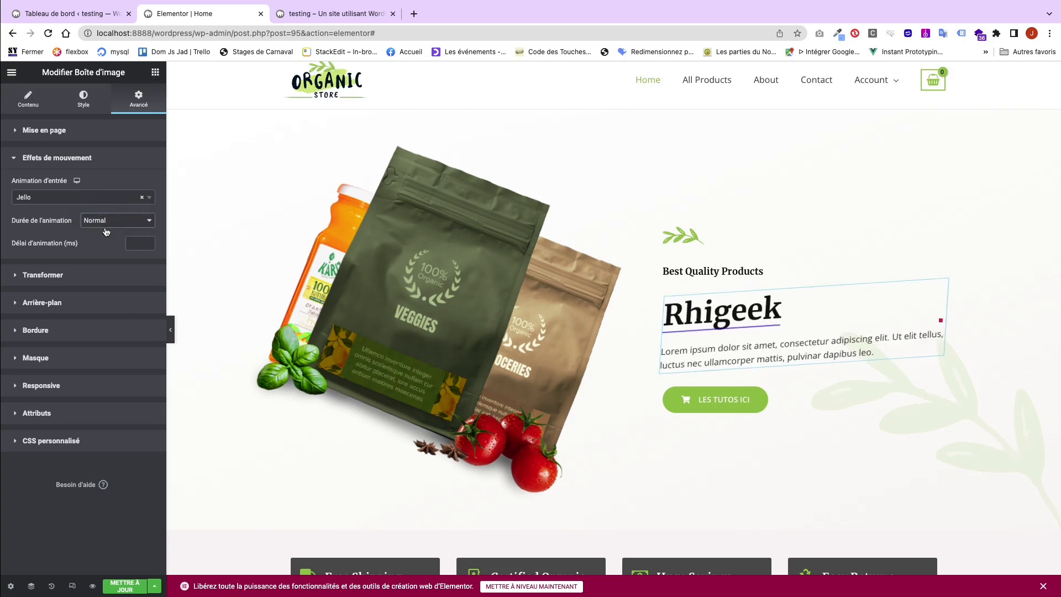
# Set the entrance animation of the hero title's image box to Pulse.
pyautogui.click(111, 199)
pyautogui.scroll(5, 74, 255)
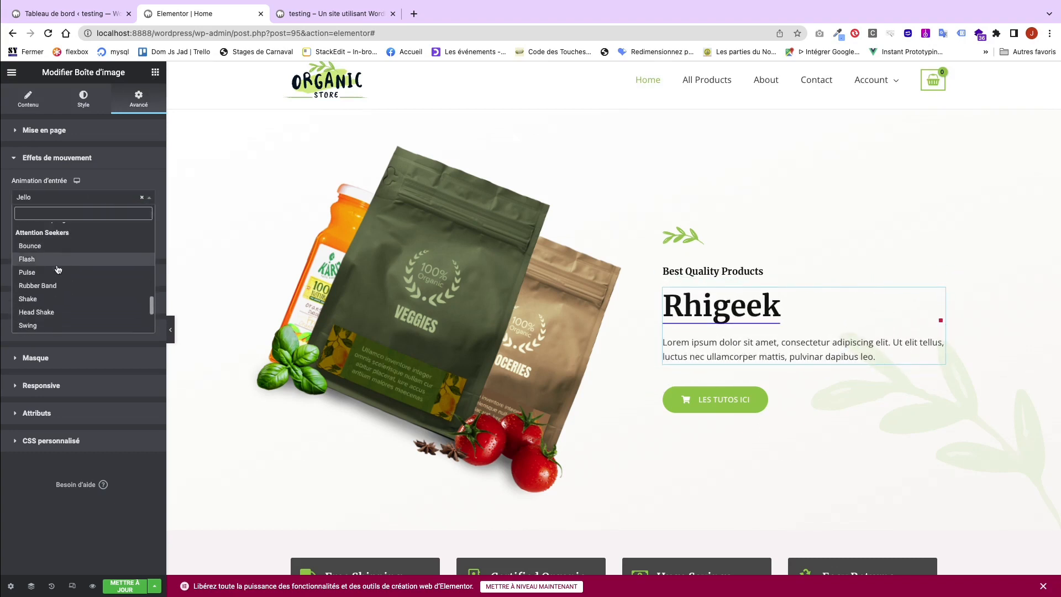
pyautogui.click(45, 270)
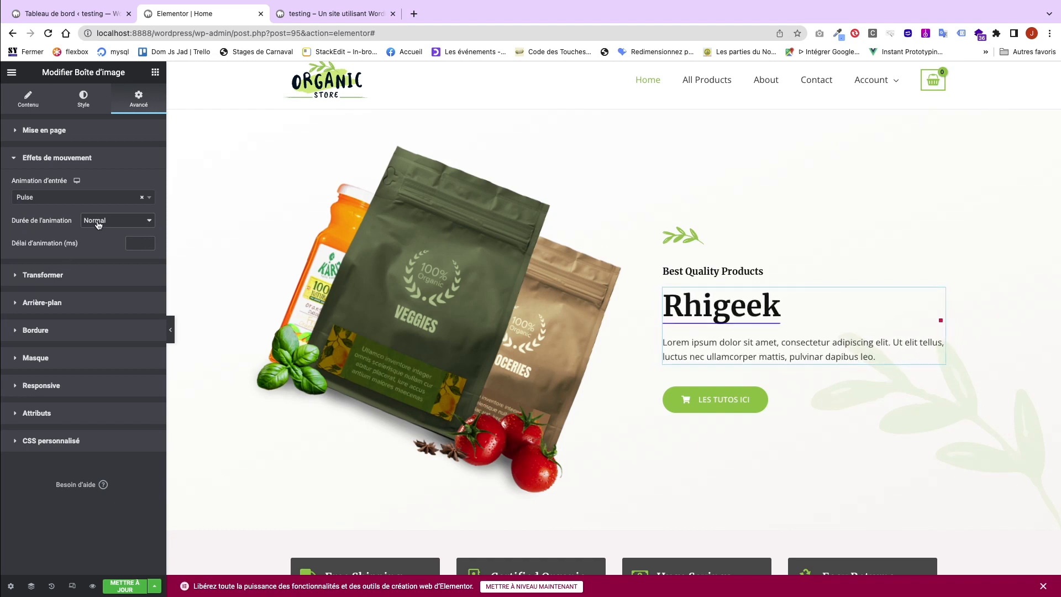
# Set the entrance animation of the hero title's image box to Slide In Up and update the page.
pyautogui.click(105, 201)
pyautogui.scroll(6, 85, 244)
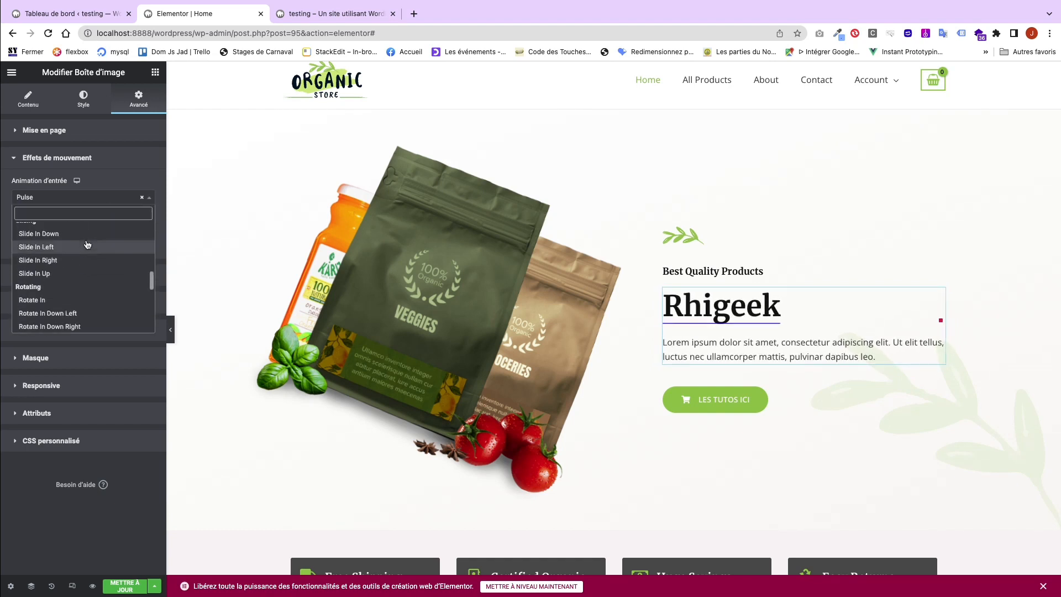
pyautogui.scroll(-2, 66, 286)
pyautogui.click(35, 287)
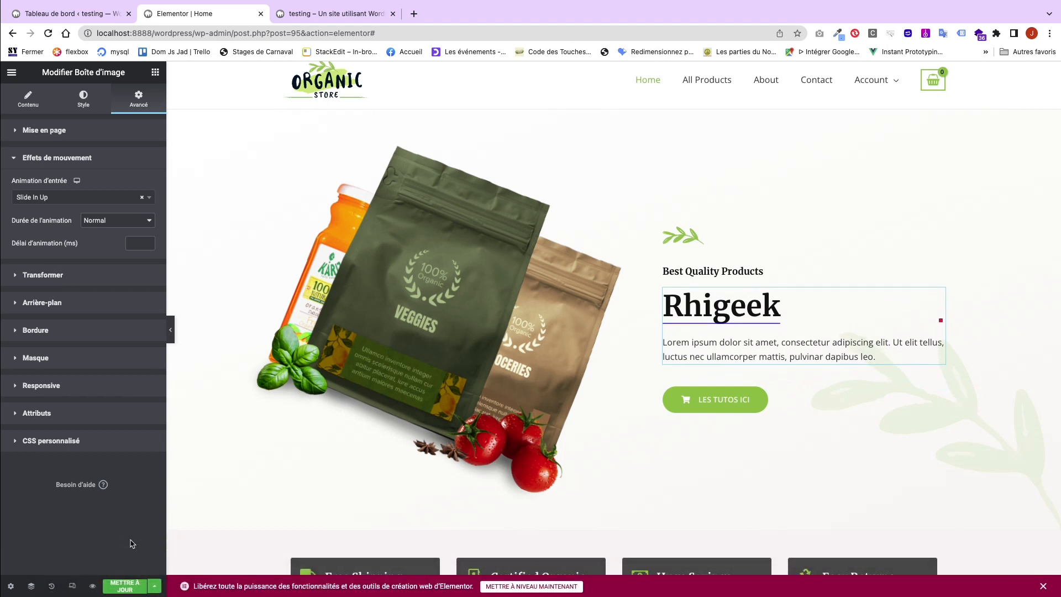
pyautogui.click(124, 587)
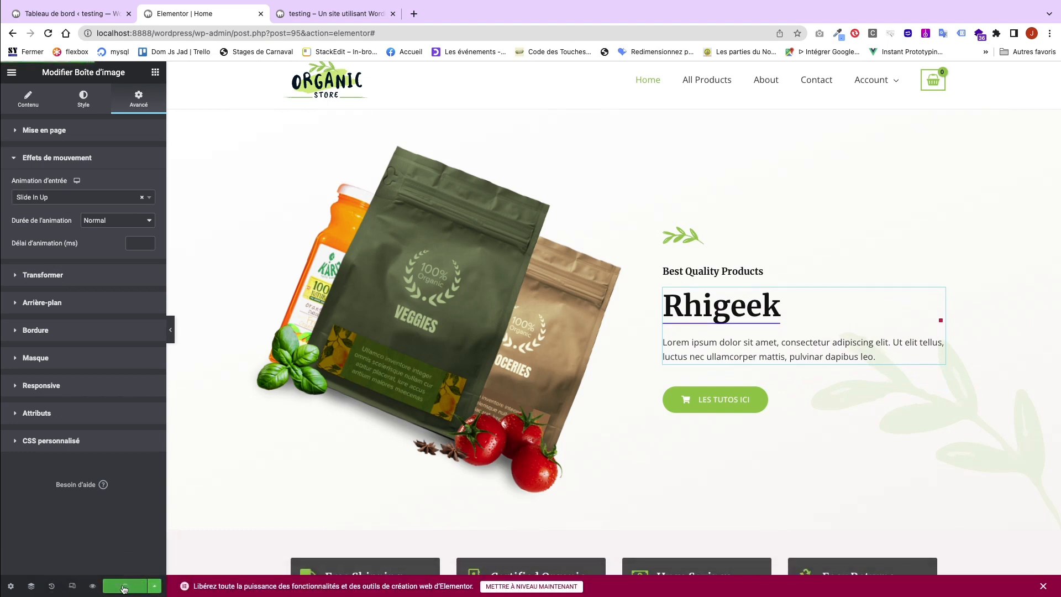
# Reload the live home page to check the title's slide-in animation, and return to the Elementor editor.
pyautogui.click(327, 14)
pyautogui.click(47, 36)
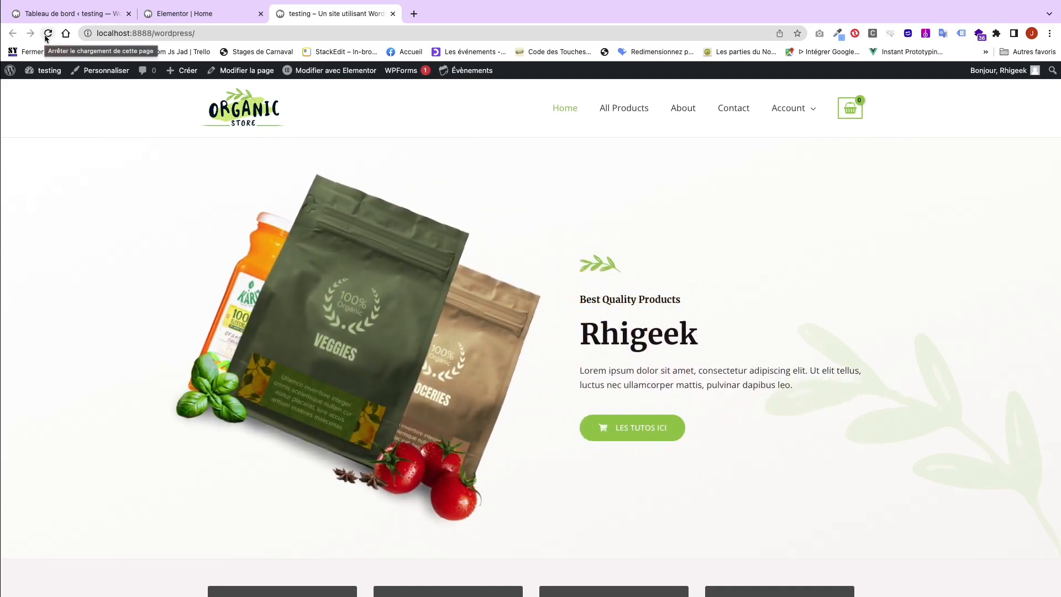
pyautogui.click(191, 16)
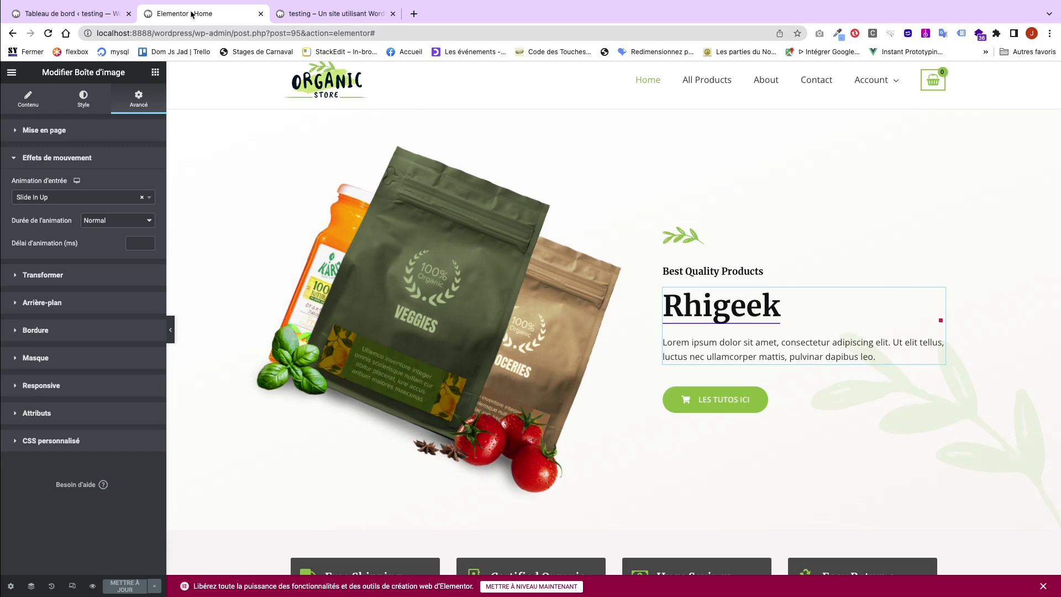
pyautogui.scroll(-7, 224, 188)
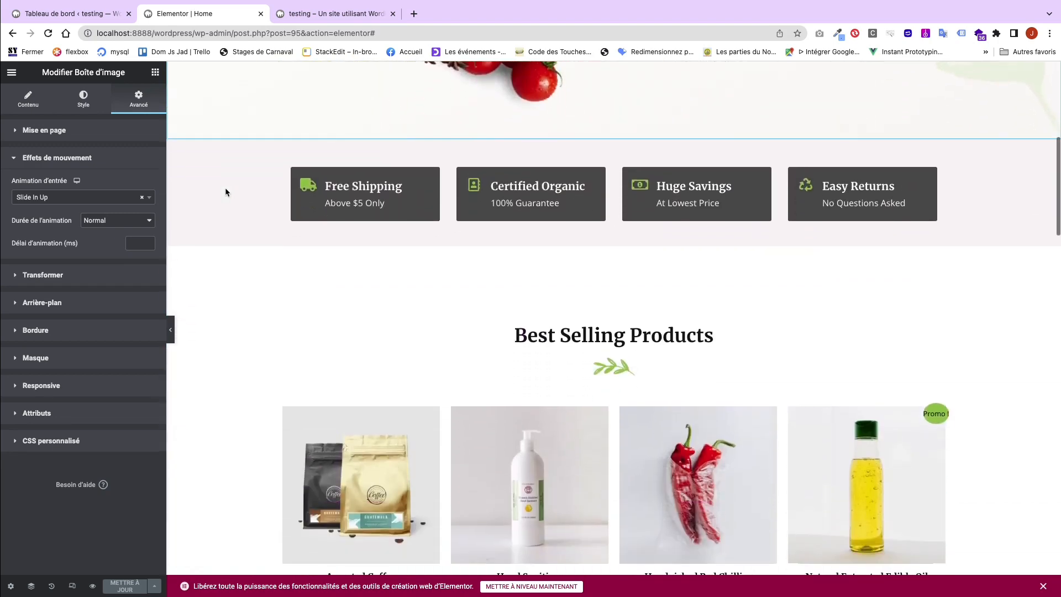
pyautogui.scroll(-4, 226, 192)
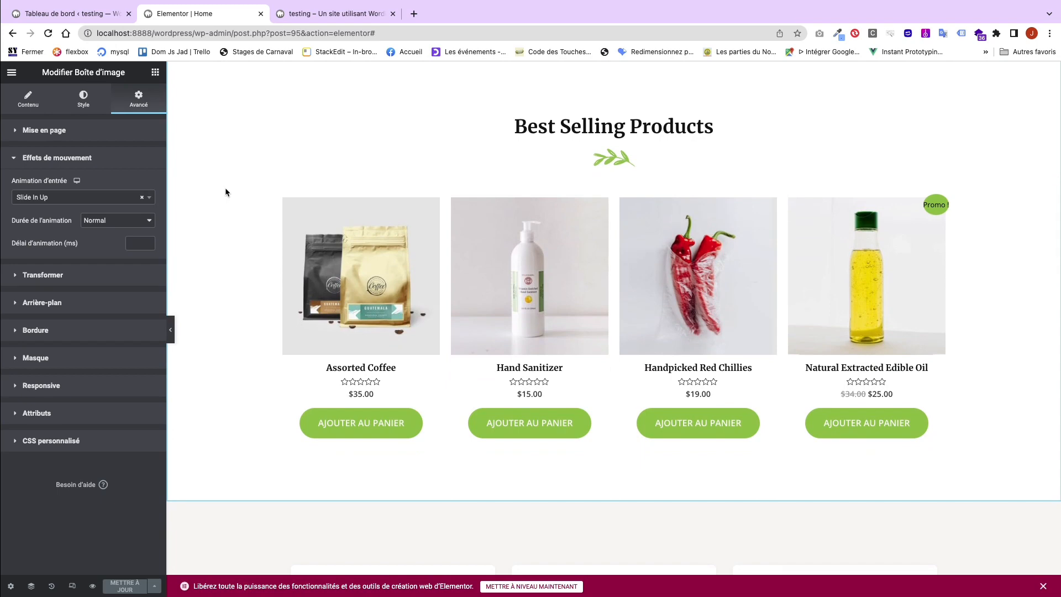
pyautogui.scroll(10, 225, 191)
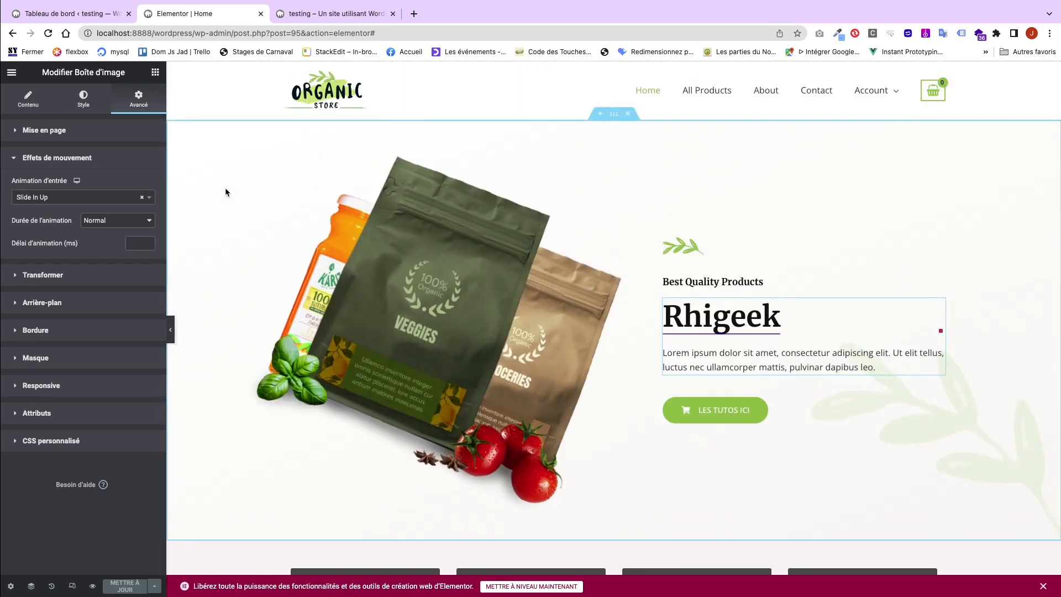